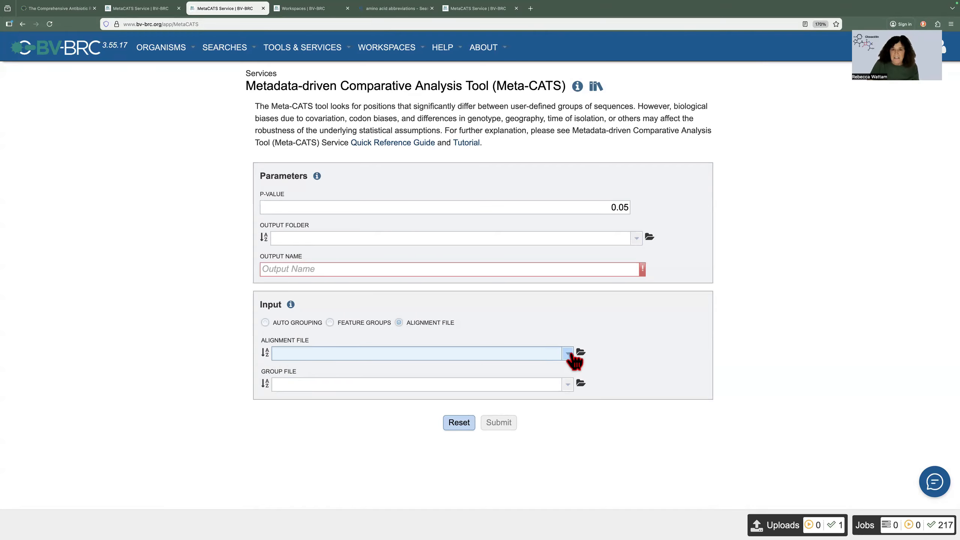
Step: Browse the workspace for the alignment file and go into the AMR_MOOC/MetaCats folder
click(568, 354)
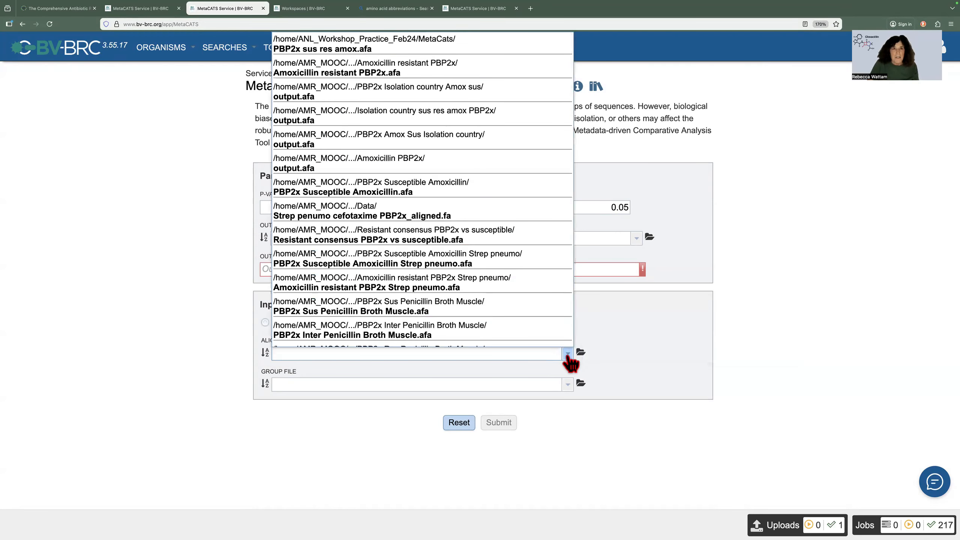
click(627, 348)
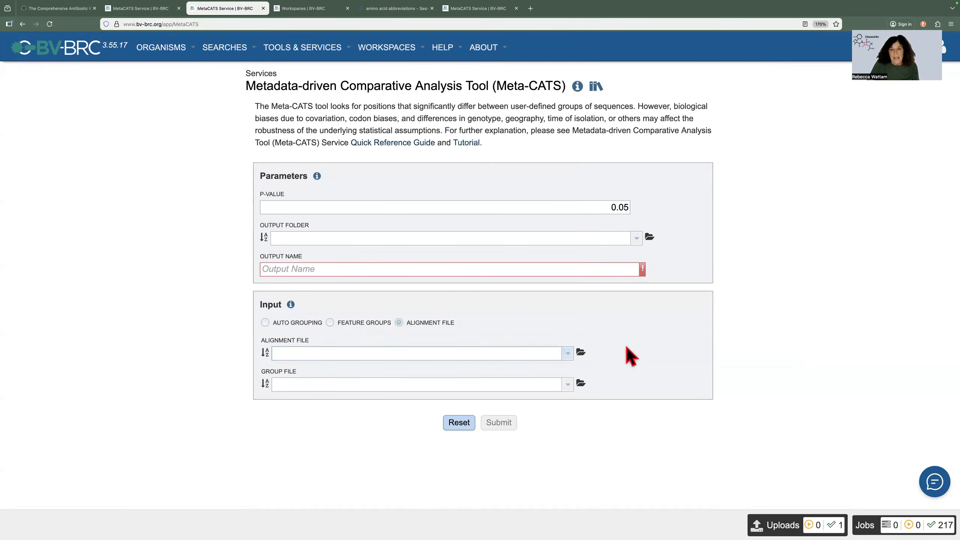
click(581, 353)
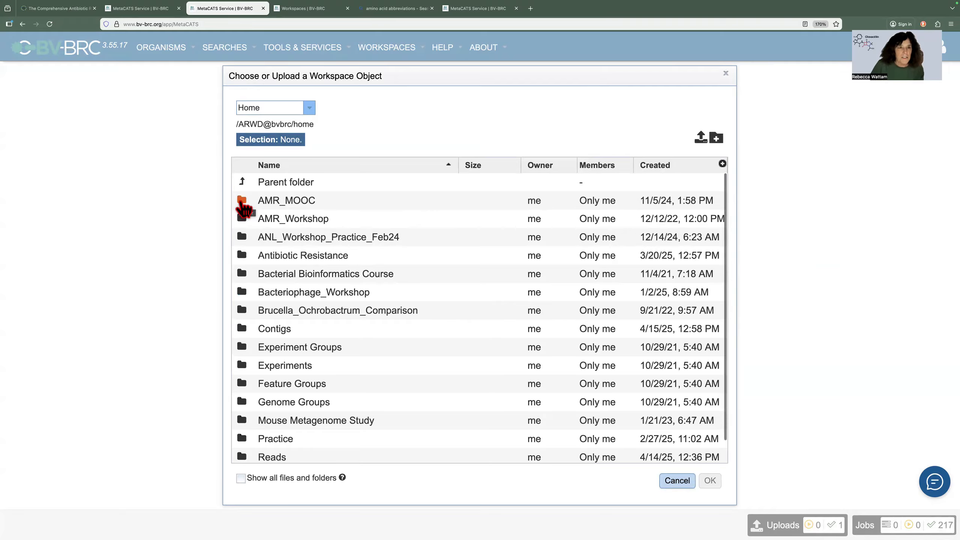
double_click(243, 203)
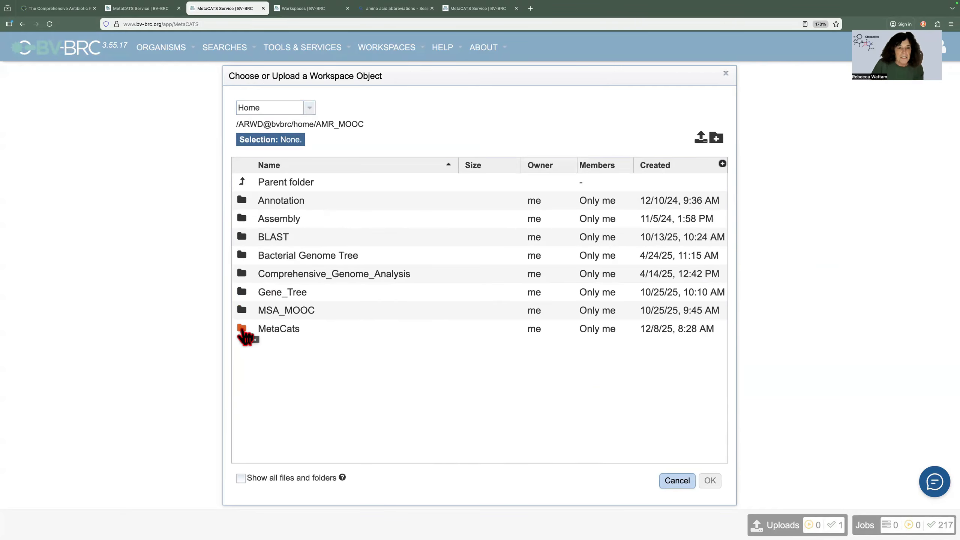
double_click(243, 329)
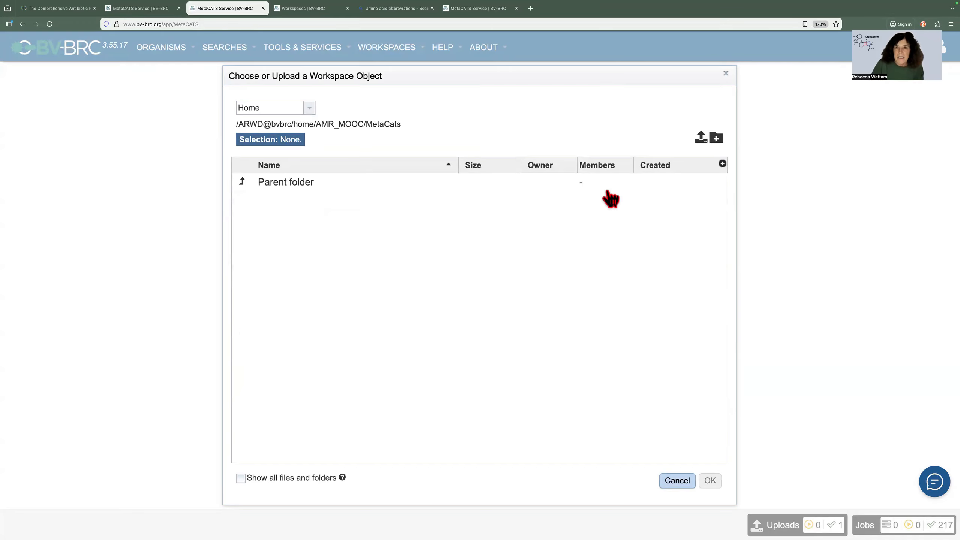
Step: Start a file upload into the MetaCats folder with the upload type Aligned Protein FASTA
click(702, 139)
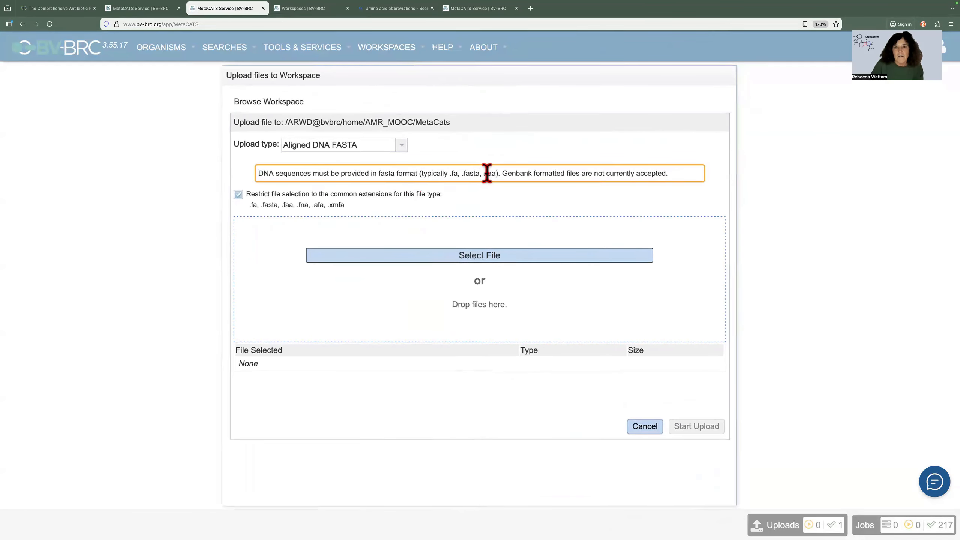
drag(496, 173, 447, 174)
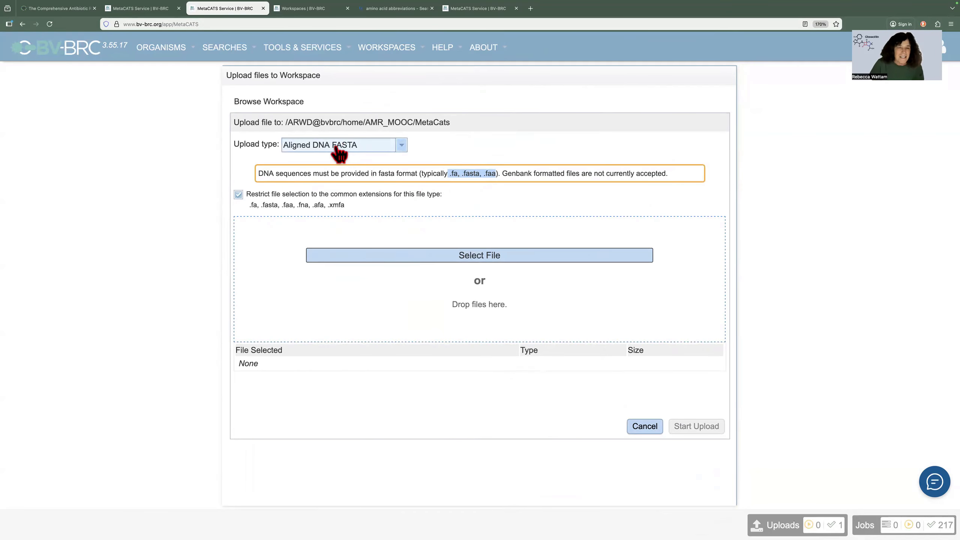
click(400, 147)
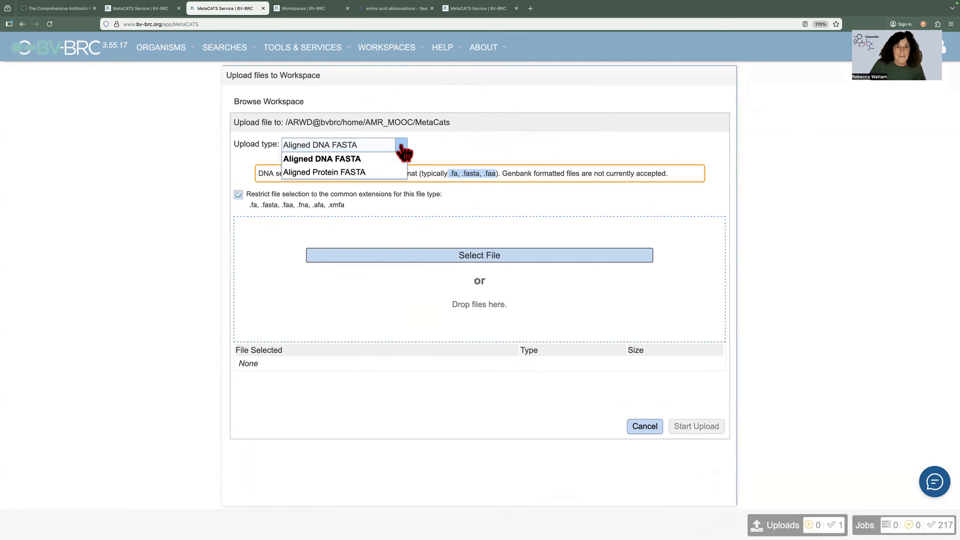
click(355, 173)
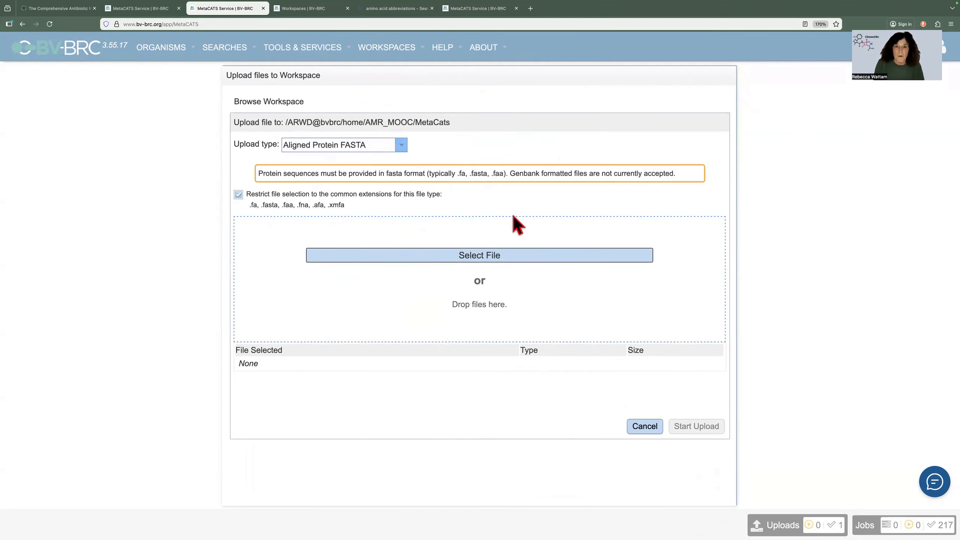
Step: Choose PBP2x sus res amox.afa from Downloads and upload it as the alignment file
click(495, 261)
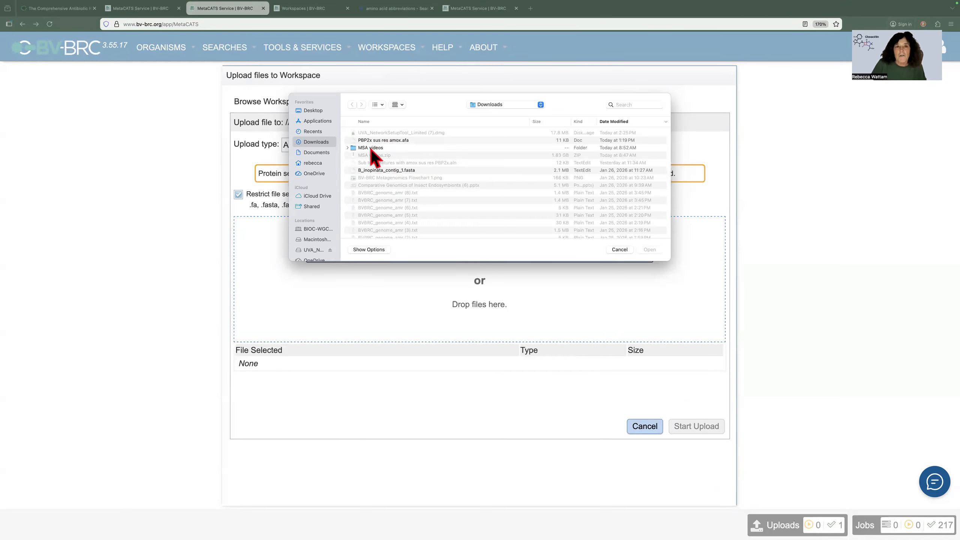
click(413, 140)
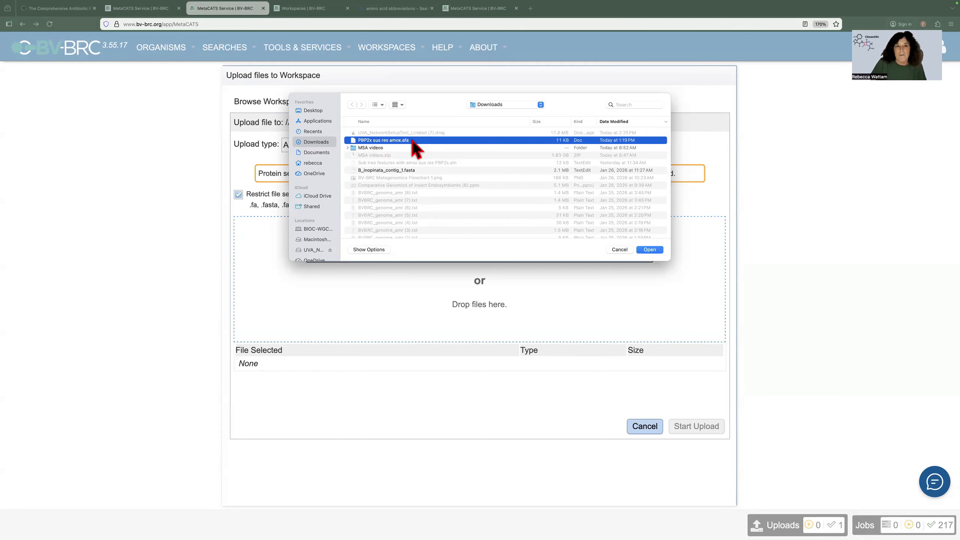
click(650, 248)
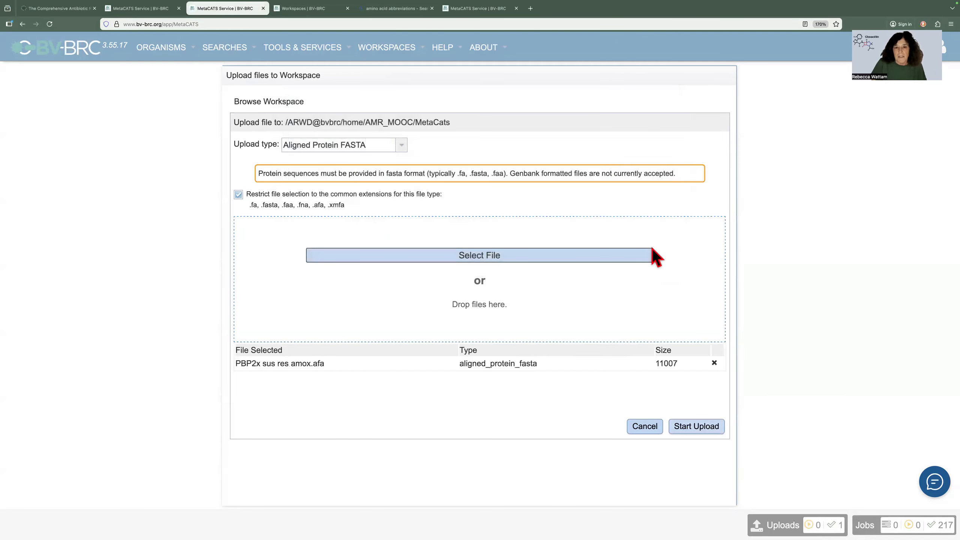
click(698, 427)
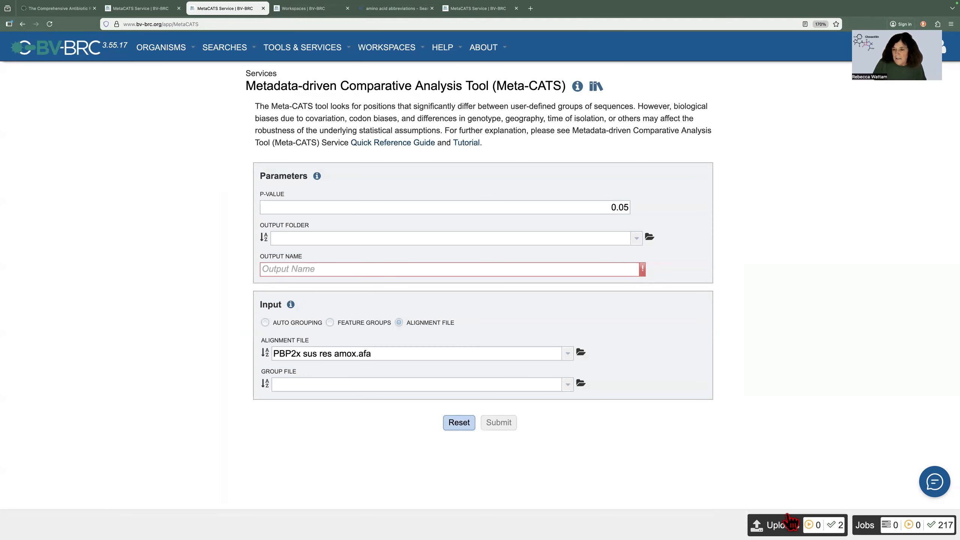
mouse_move(789, 520)
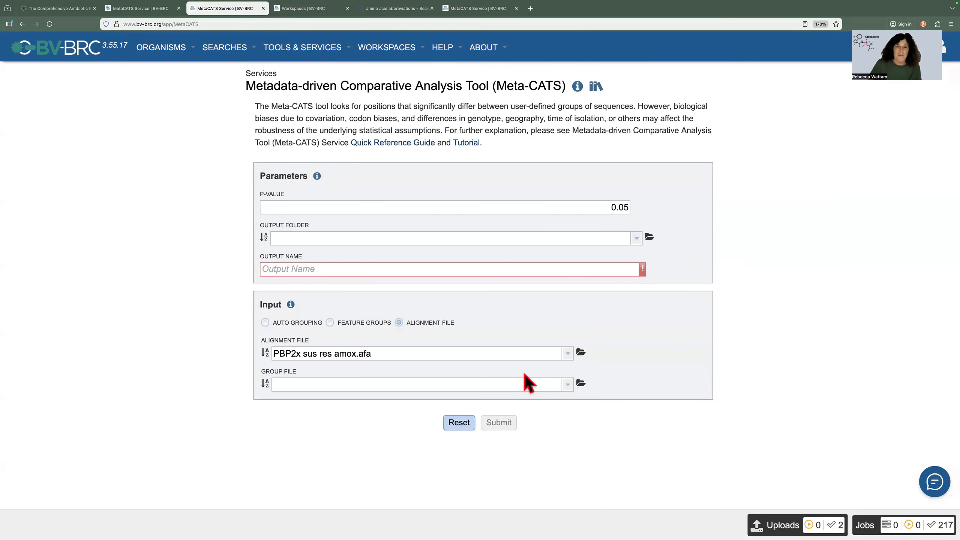
Step: View the contents of Amox sus res genes.tsv from the MetaCats workspace folder
click(291, 9)
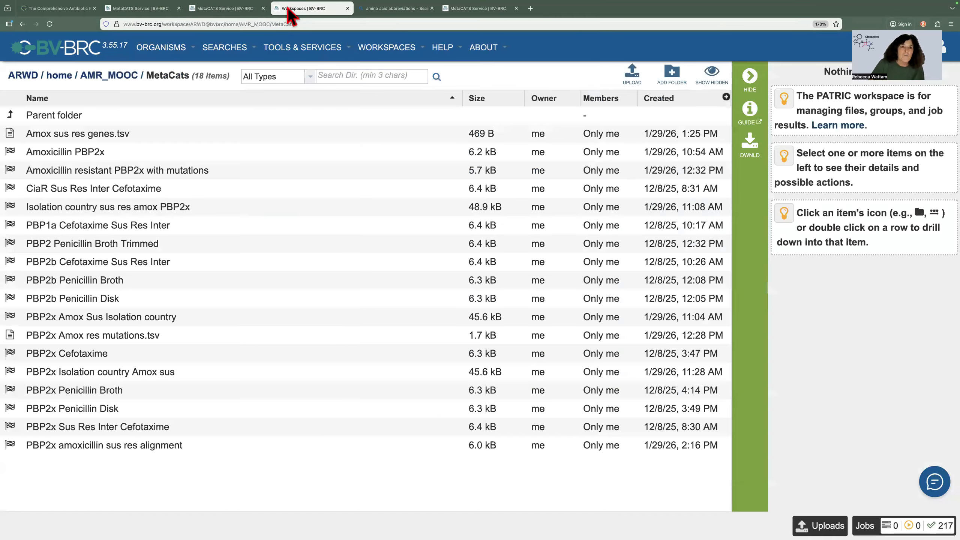
click(212, 134)
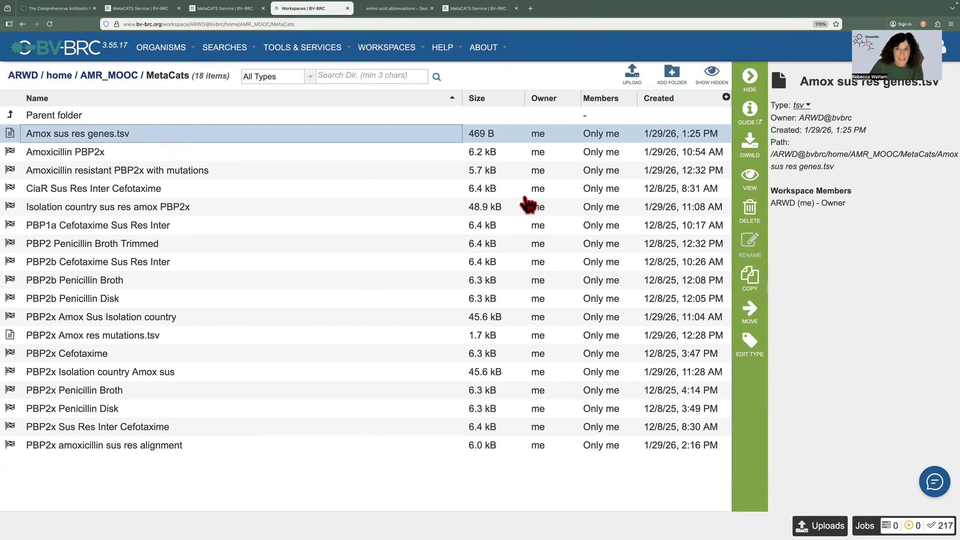
click(750, 178)
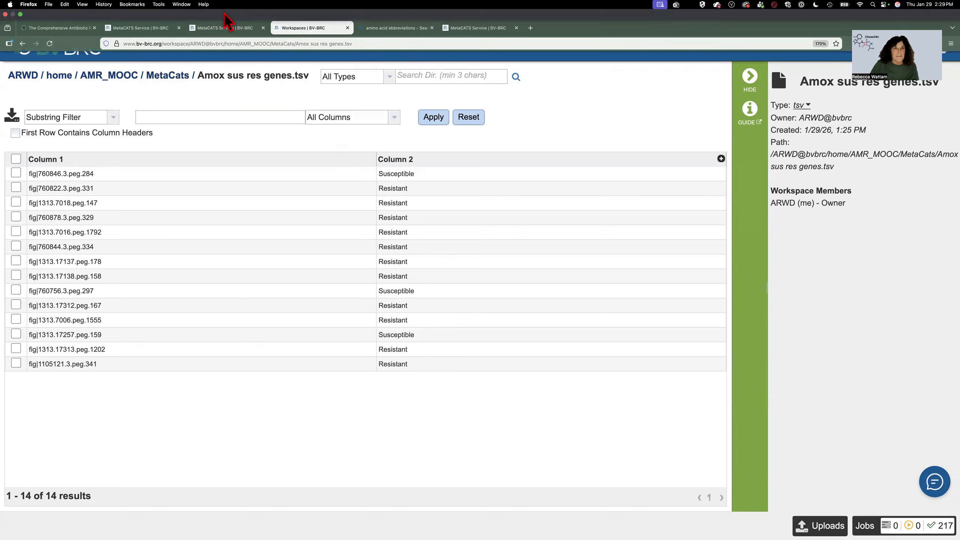
Step: Return to the Meta-CATS form and set the group file to Amox sus res genes.tsv
click(224, 27)
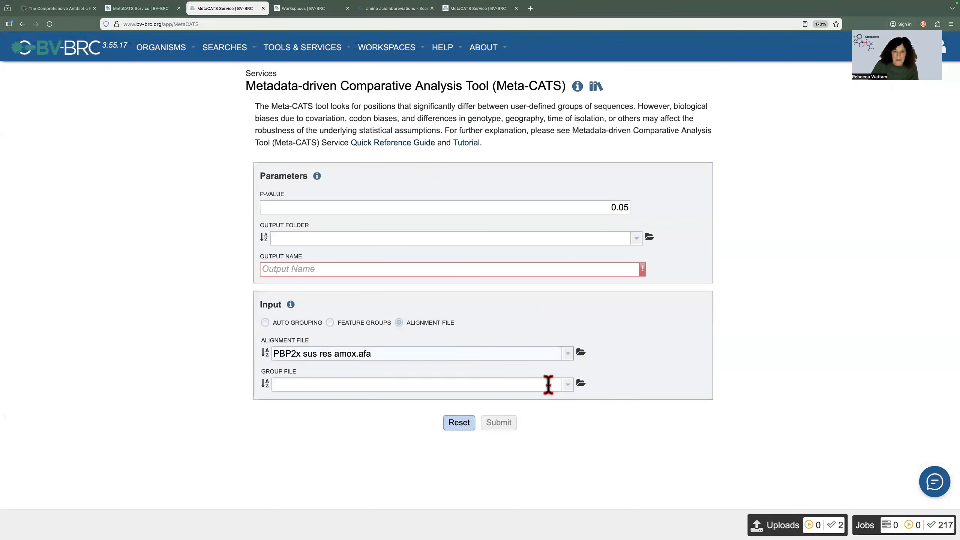
click(568, 385)
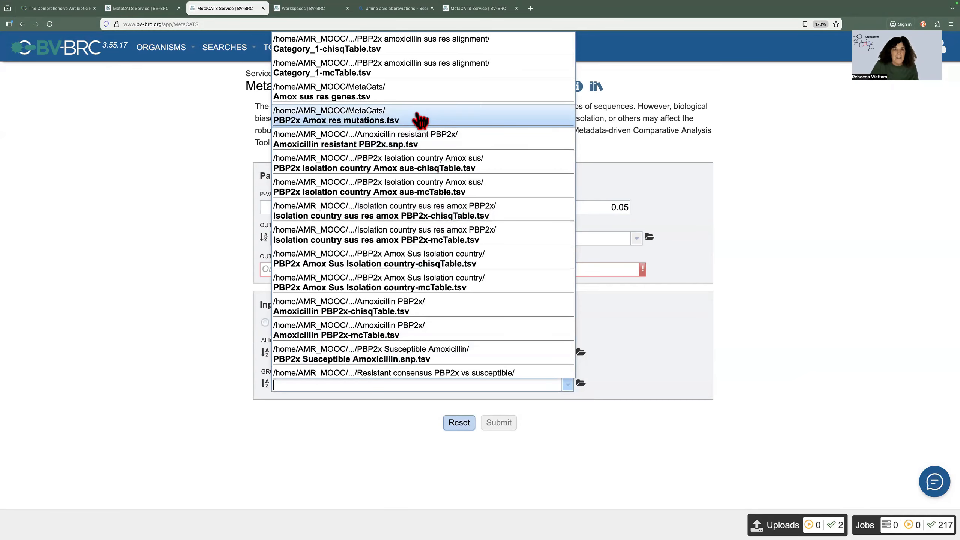
click(406, 97)
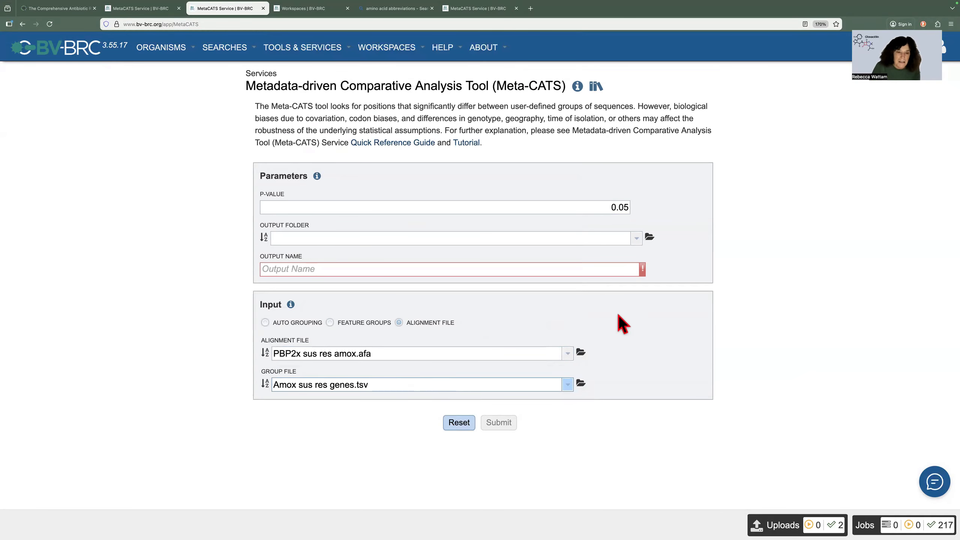
Step: Set the output folder for the Meta-CATS job to MetaCats
click(313, 238)
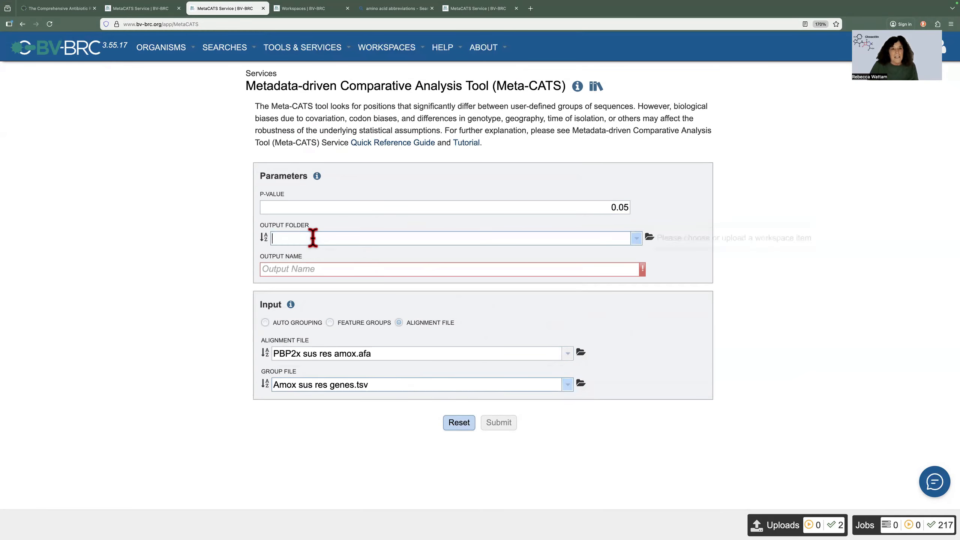
text(Meta)
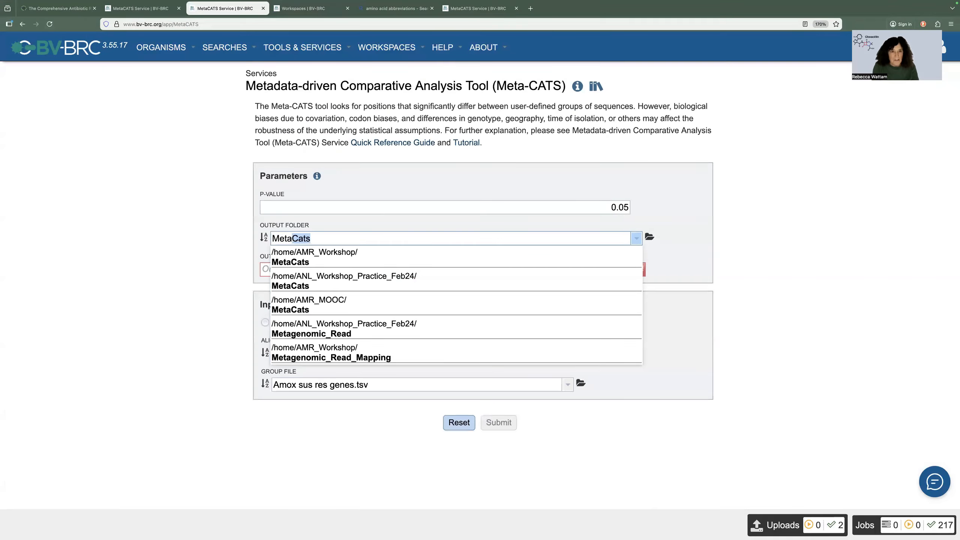
click(339, 261)
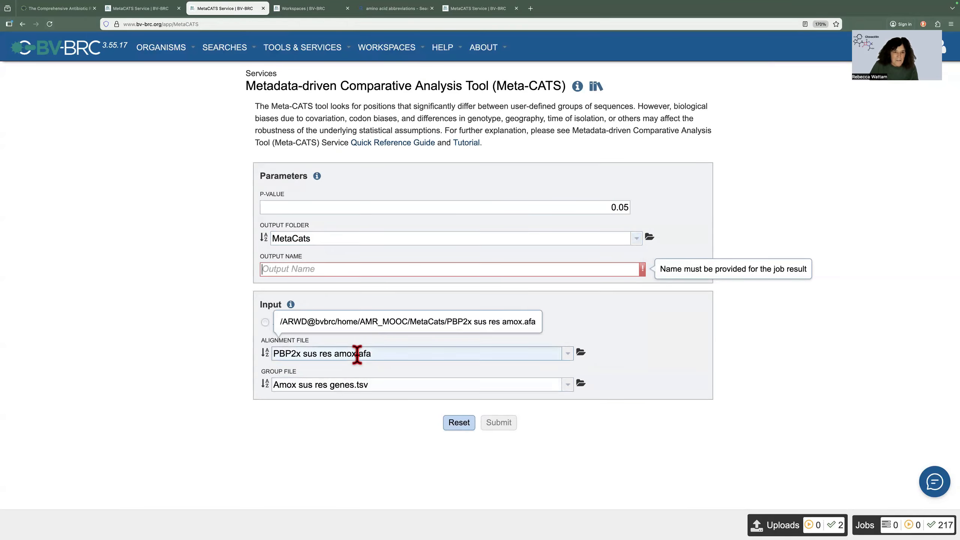
Step: Name the output "PBP2x sus res amox alignment" and submit the job
drag(357, 354, 276, 354)
key(super+c)
click(293, 268)
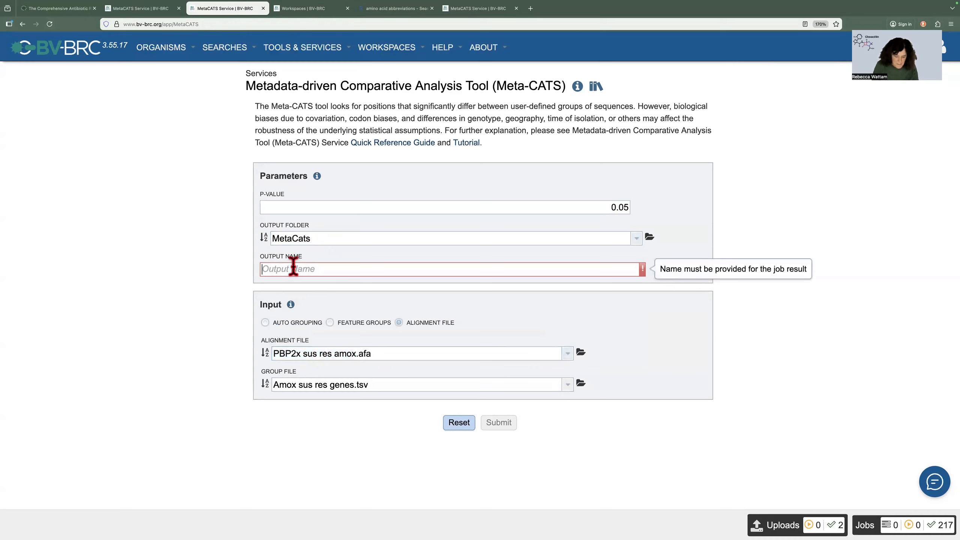
key(super+v)
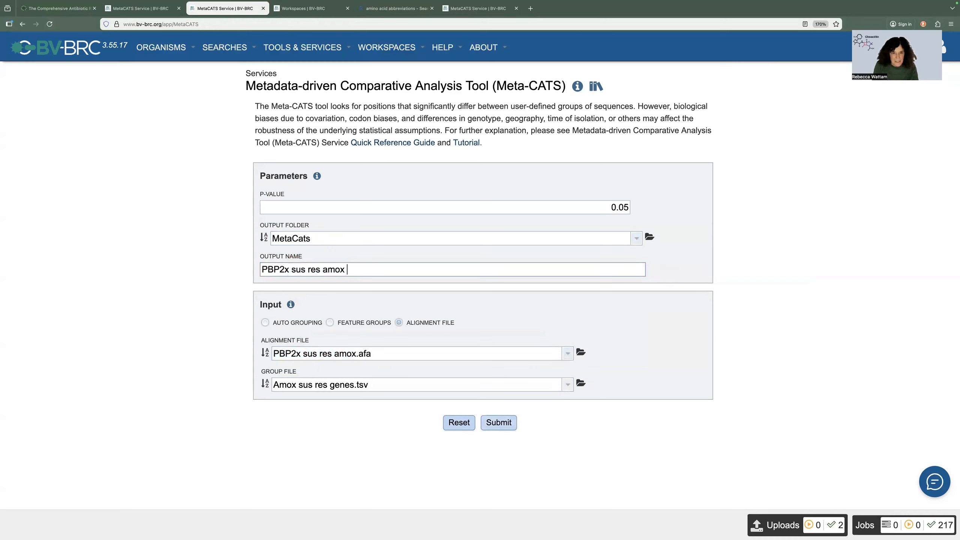
text(alignment)
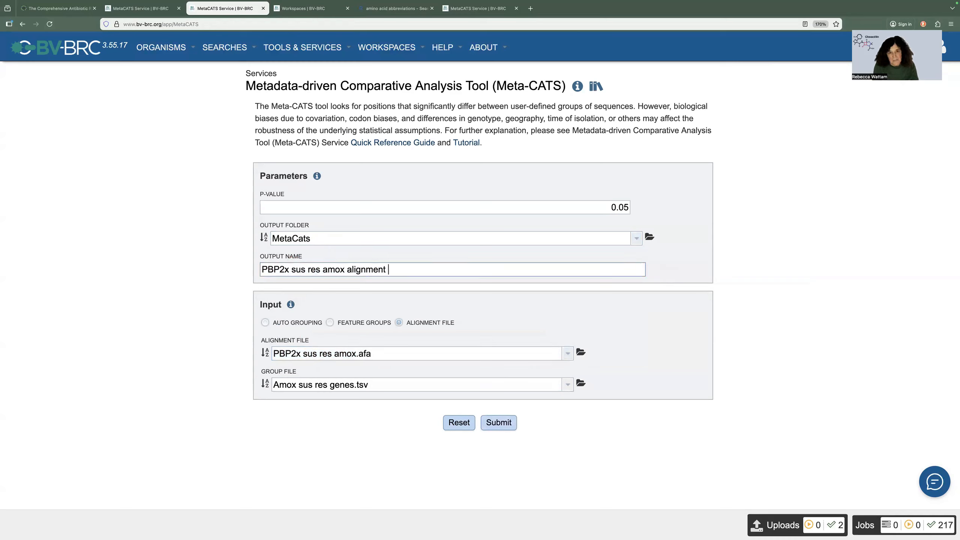
click(507, 429)
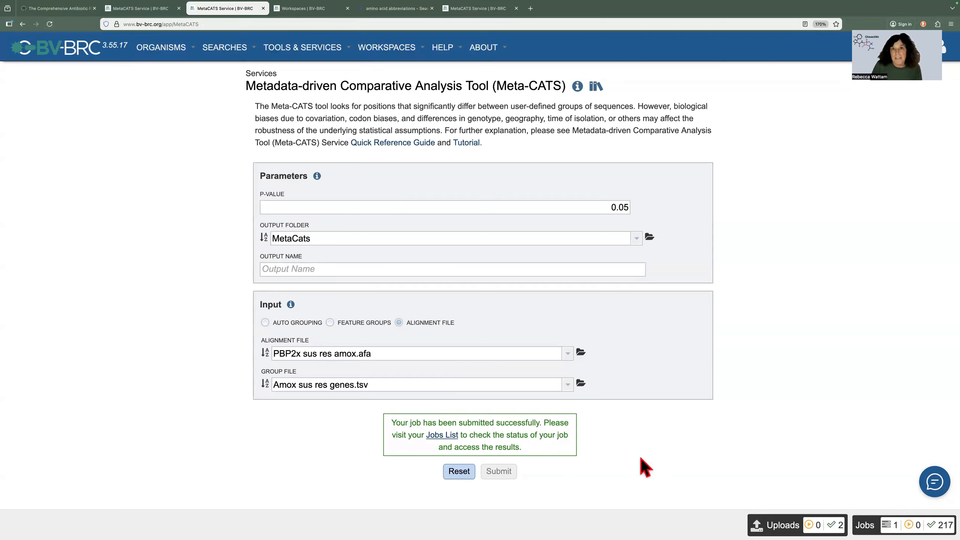
Step: Open the results of the completed "PBP2x amoxicillin sus res alignment" job and view Category_1-chisqTable.tsv
click(865, 523)
click(471, 164)
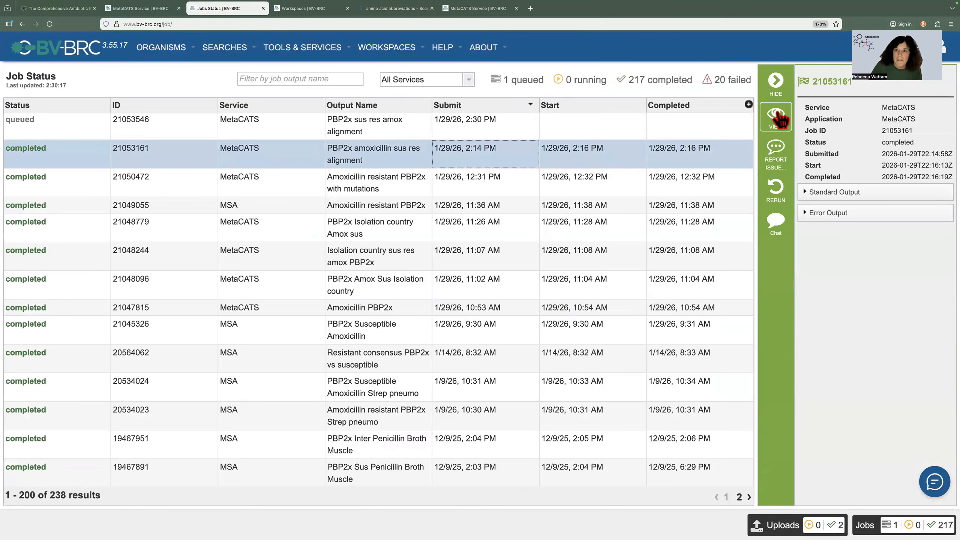
click(771, 117)
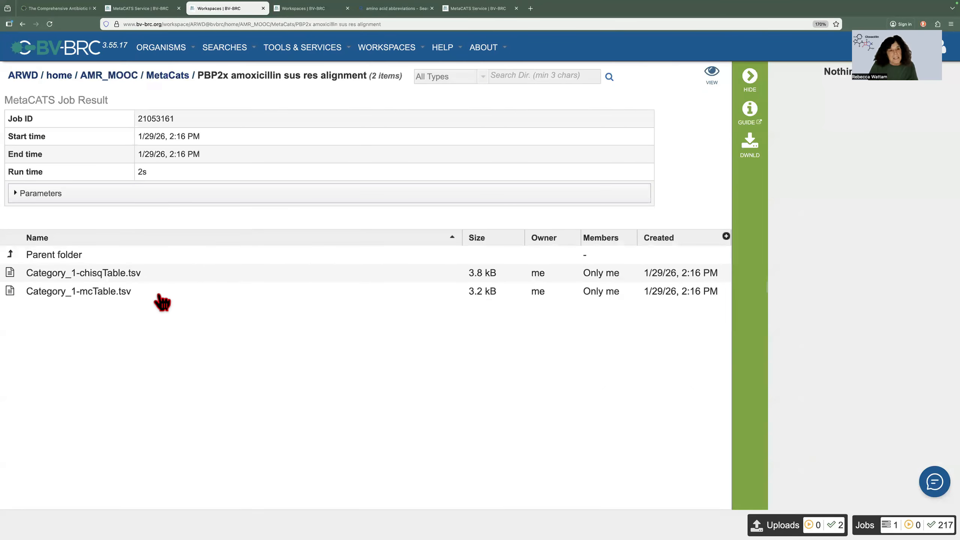
click(180, 273)
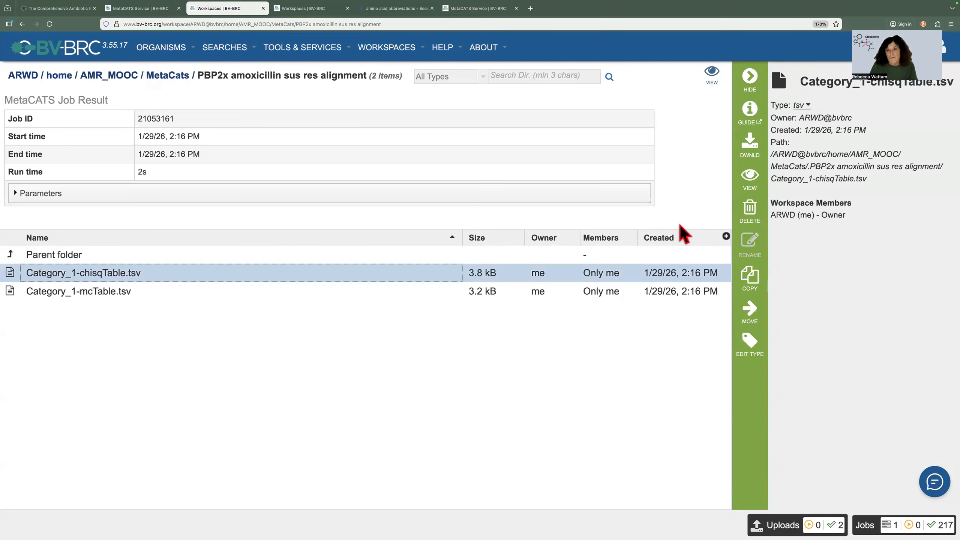
click(751, 184)
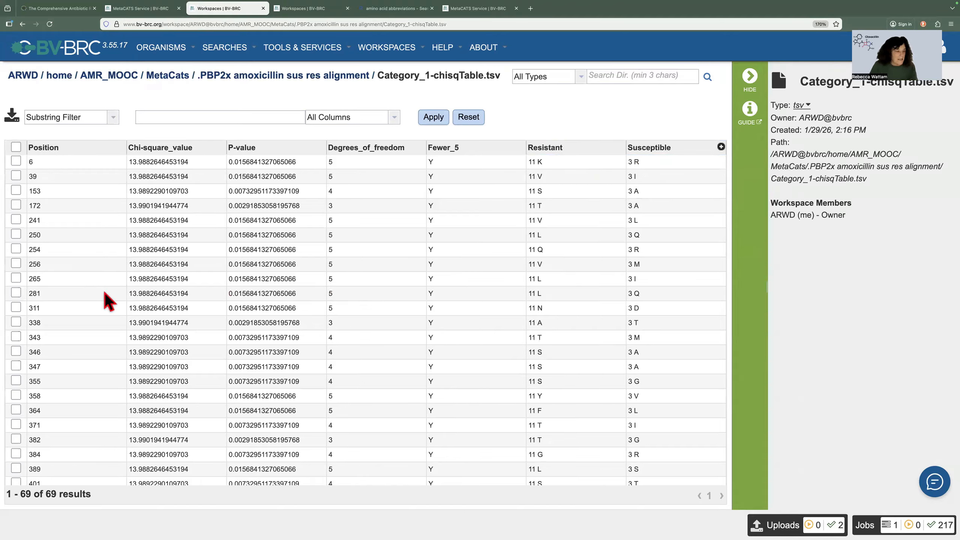
Step: Select the rows for positions 371 and 389 in the chi-square table
scroll(68, 325, down, 2)
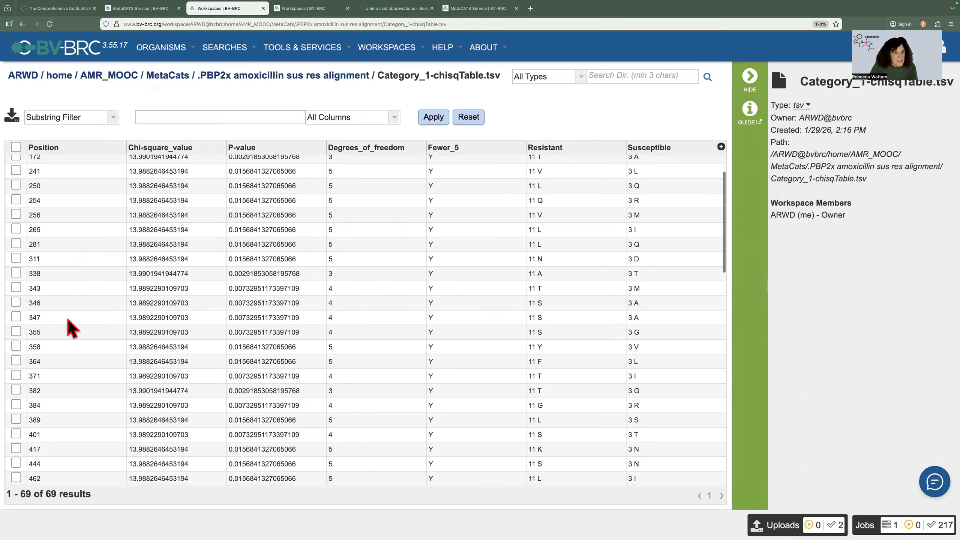
scroll(69, 326, down, 1)
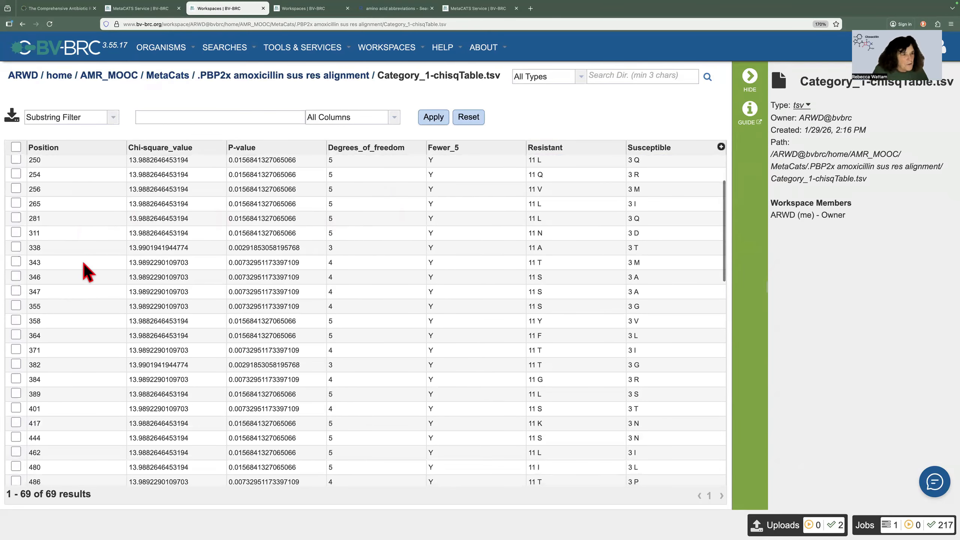
click(15, 350)
scroll(15, 359, down, 1)
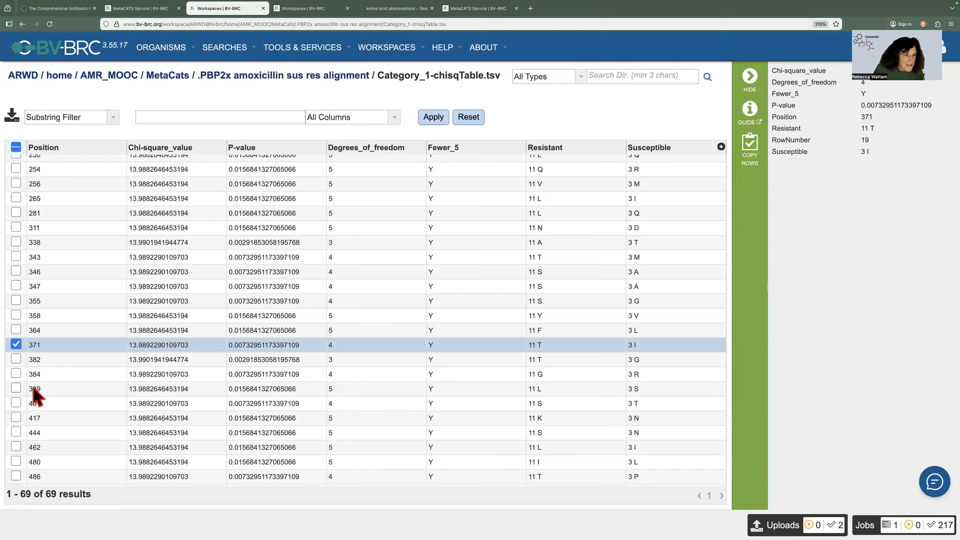
click(15, 388)
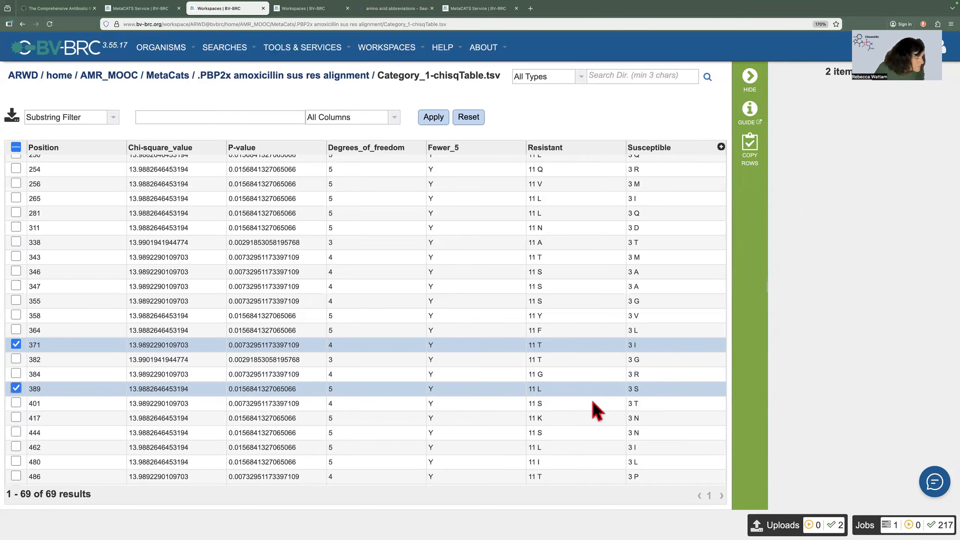
Step: Add the rows for positions 546 and 605 to the selection in the chi-square table
scroll(597, 410, down, 3)
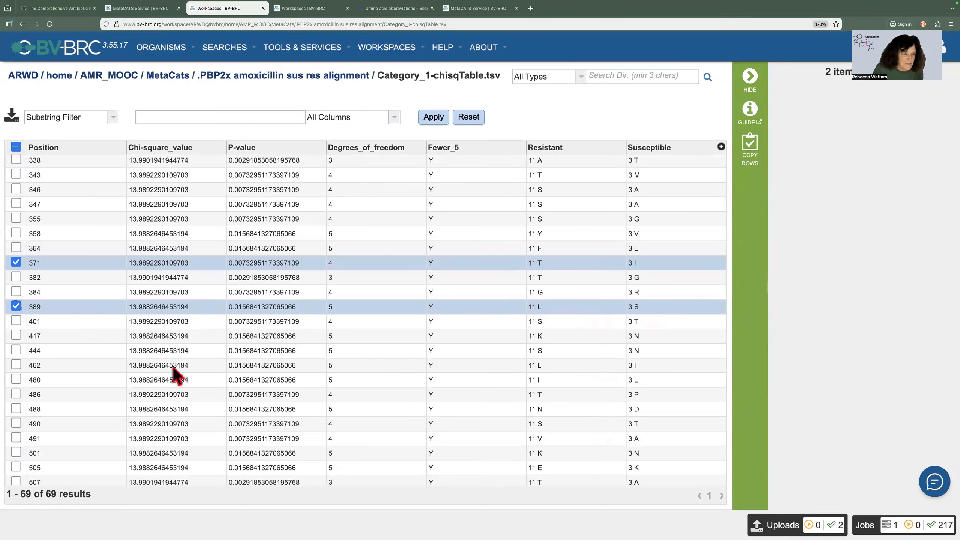
scroll(167, 429, down, 5)
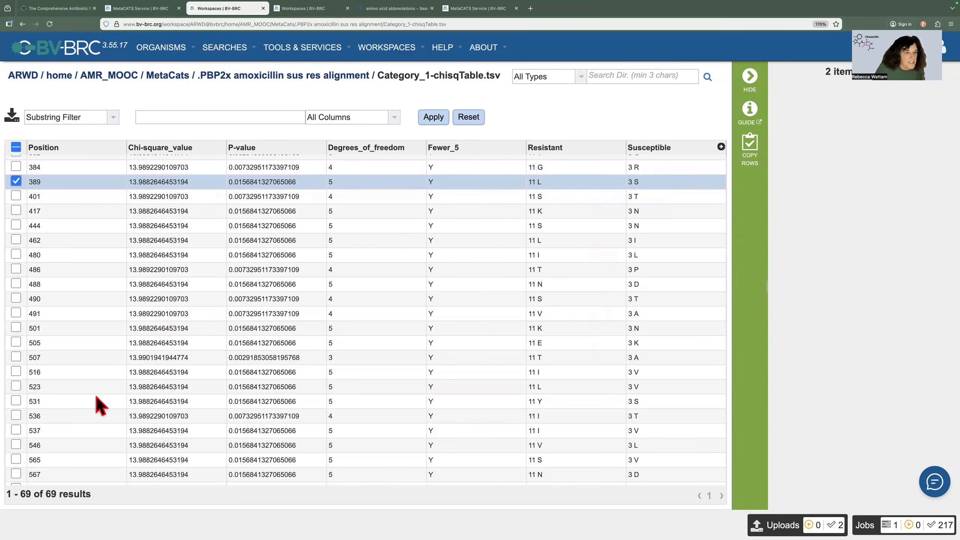
scroll(66, 407, down, 1)
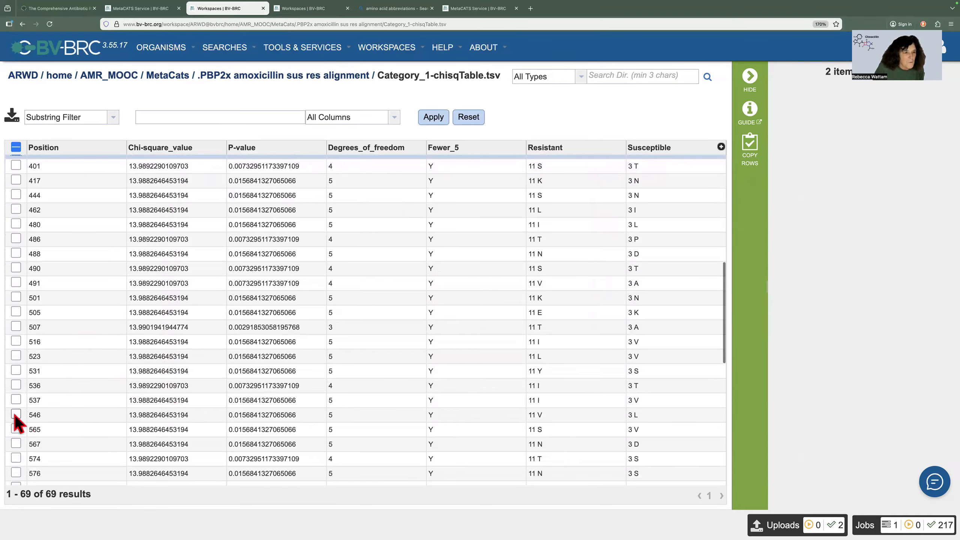
click(15, 415)
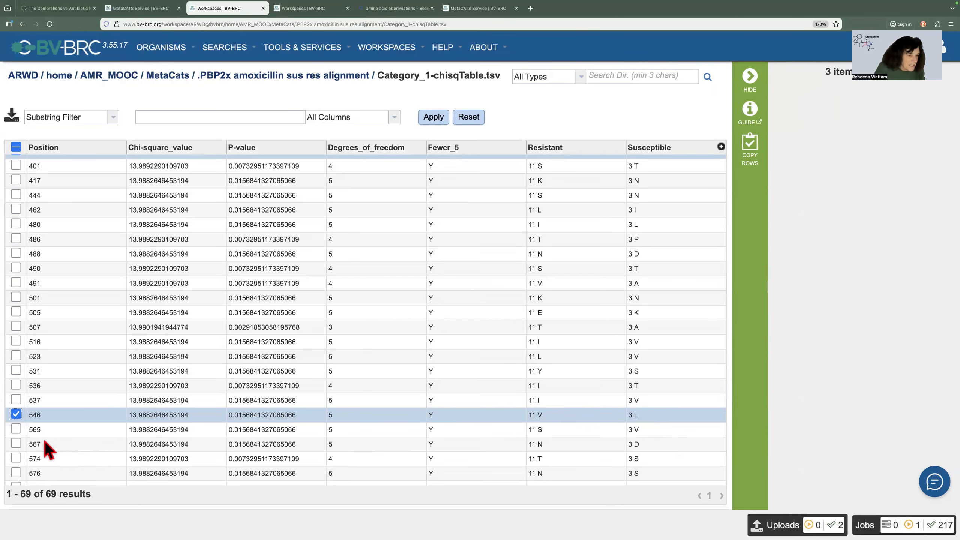
scroll(40, 440, down, 5)
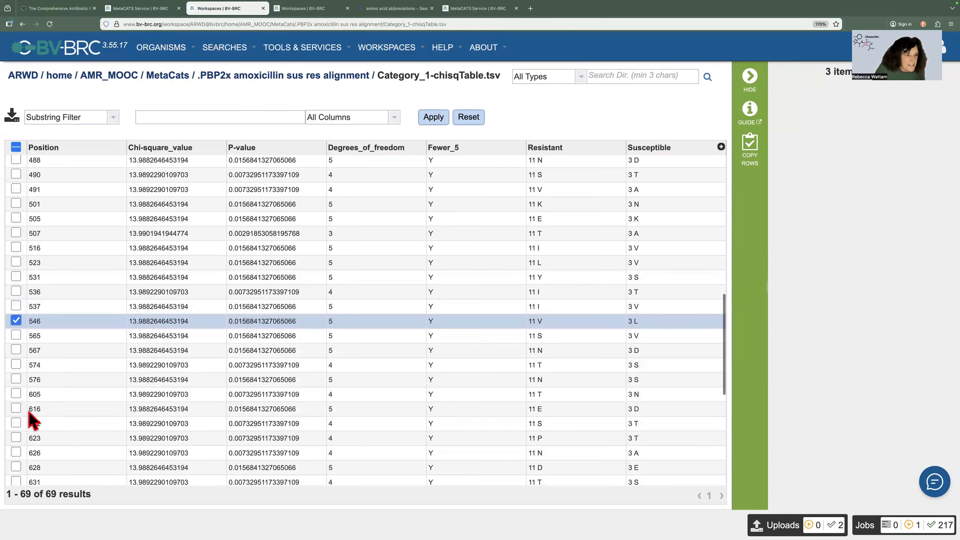
click(16, 393)
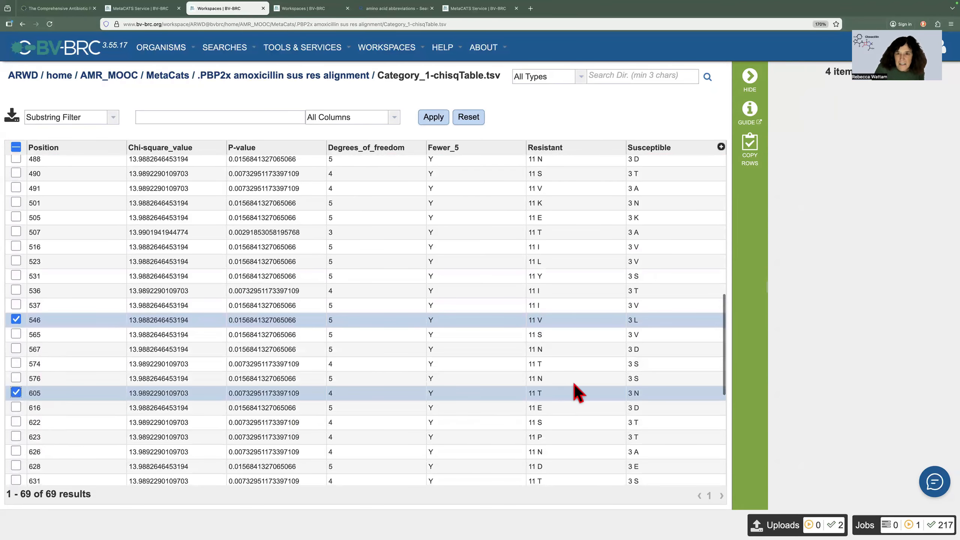